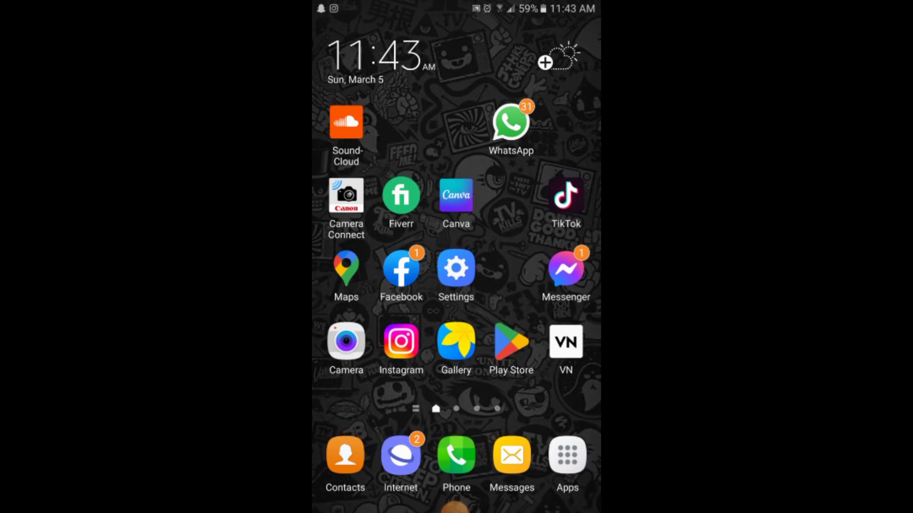
Launch Google Chrome from the app drawer after dismissing the Facebook notification.
{"action": "left_click", "coordinate": [567, 455]}
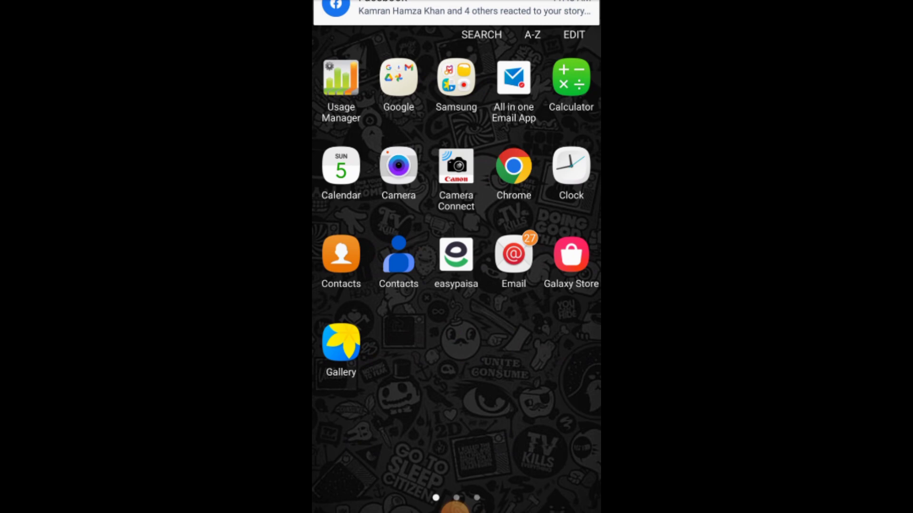
{"action": "left_click_drag", "start_coordinate": [457, 3], "coordinate": [457, 286]}
{"action": "left_click_drag", "start_coordinate": [399, 191], "coordinate": [599, 191]}
{"action": "left_click_drag", "start_coordinate": [457, 427], "coordinate": [456, 71]}
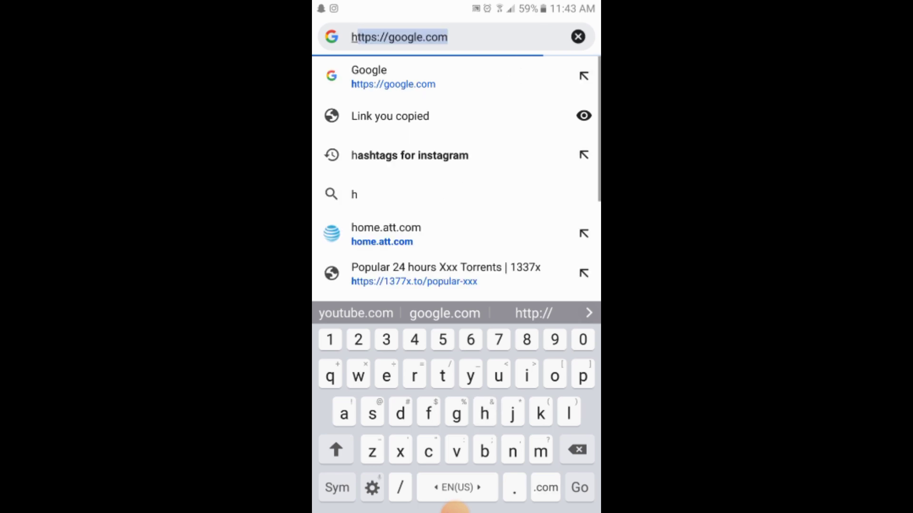
{"action": "type", "text": "ttap"}
{"action": "key", "text": "BackSpace"}
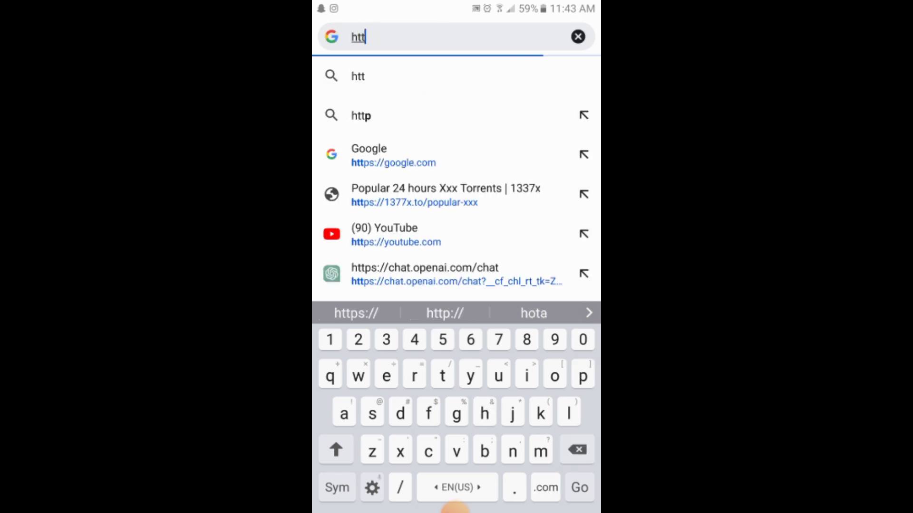
{"action": "type", "text": "ps://google.com"}
{"action": "left_click", "coordinate": [337, 488]}
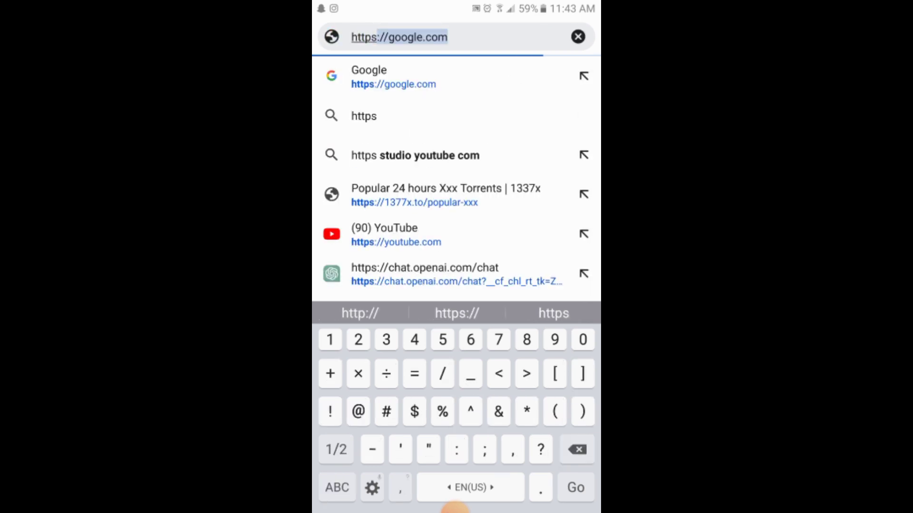
{"action": "type", "text": "."}
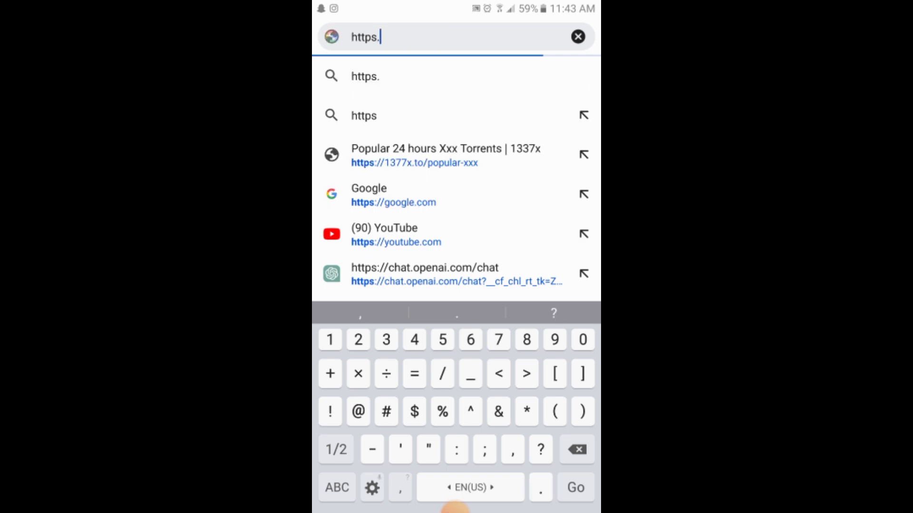
{"action": "key", "text": "BackSpace"}
{"action": "type", "text": ":"}
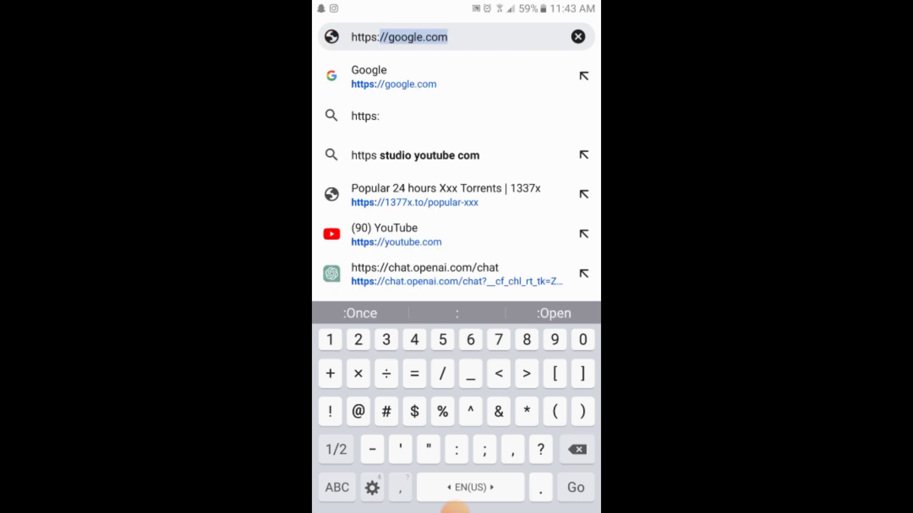
{"action": "type", "text": "/"}
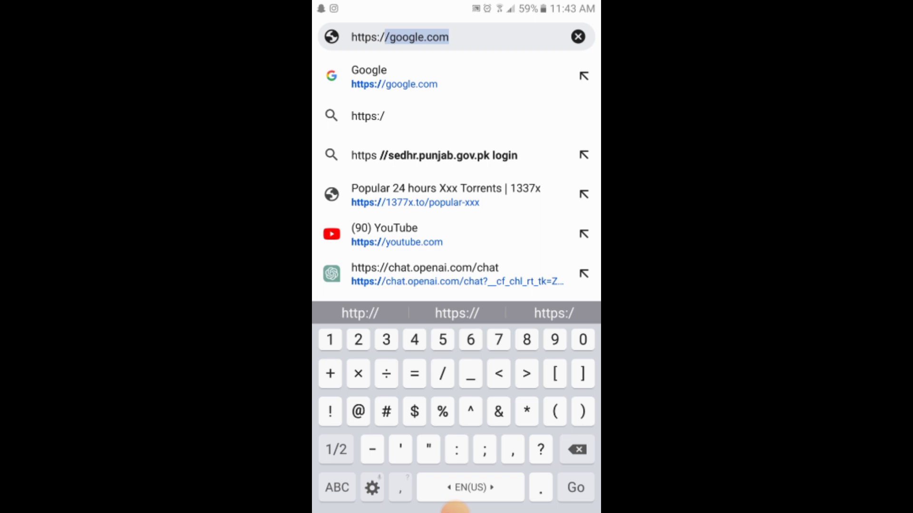
{"action": "type", "text": "/"}
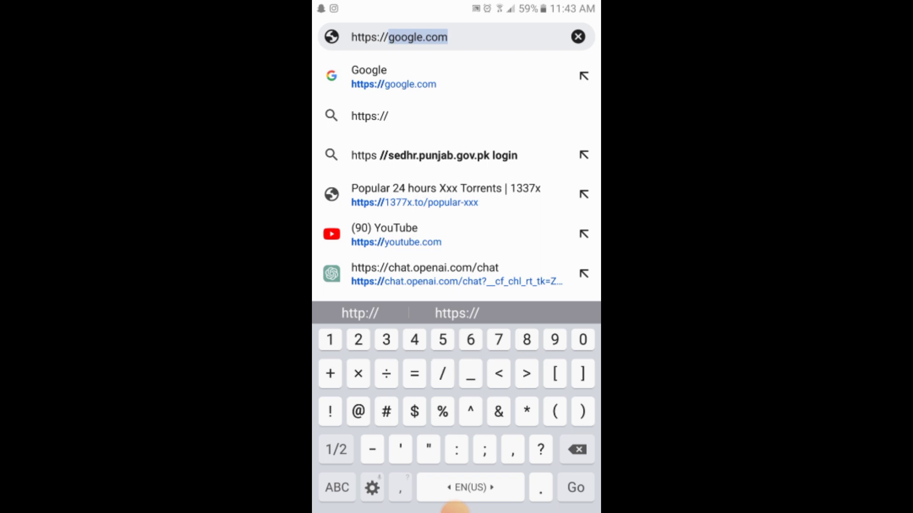
{"action": "type", "text": "wa"}
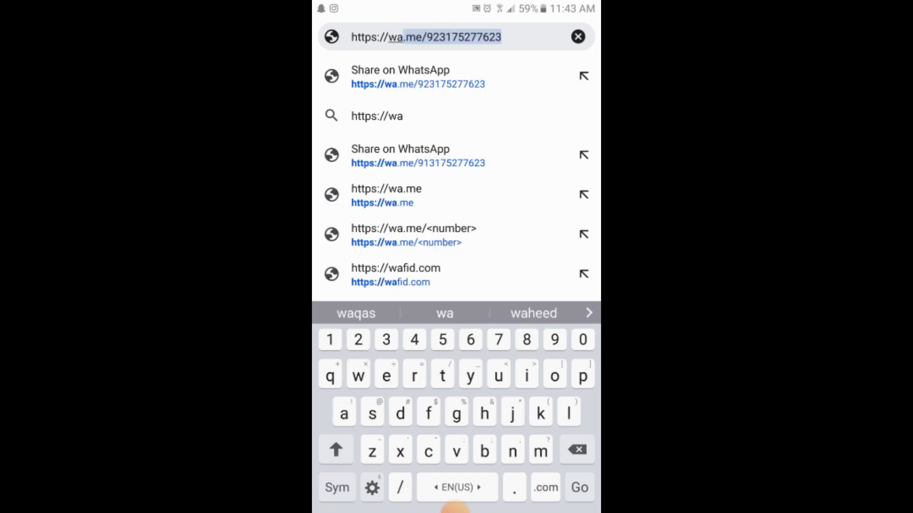
{"action": "type", "text": ".me"}
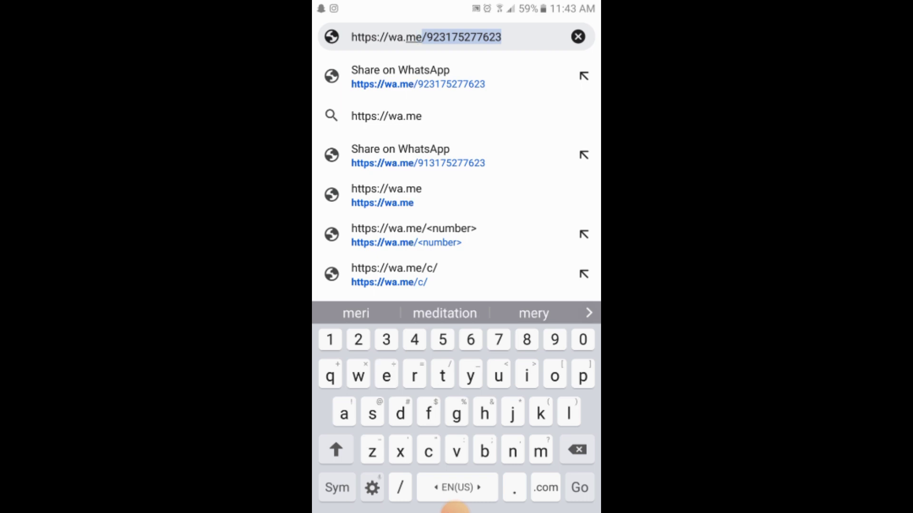
{"action": "left_click", "coordinate": [337, 488]}
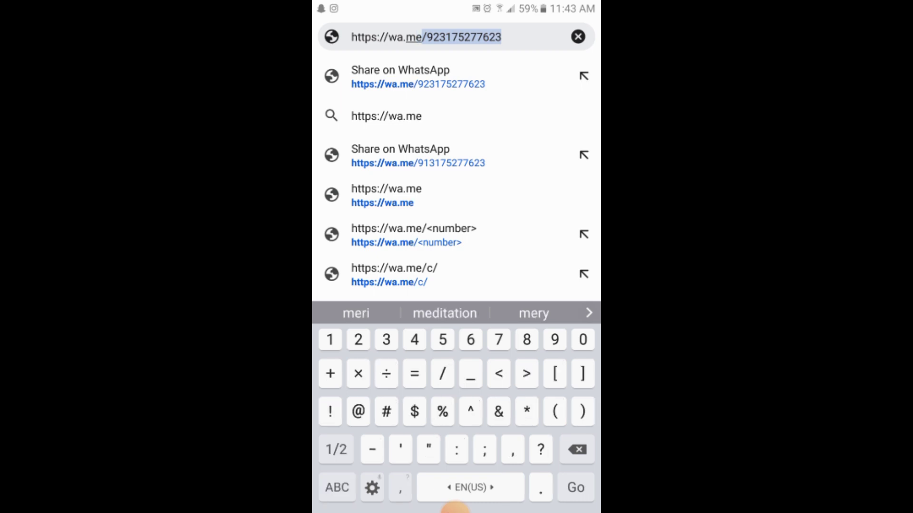
{"action": "type", "text": "/"}
{"action": "key", "text": "BackSpace"}
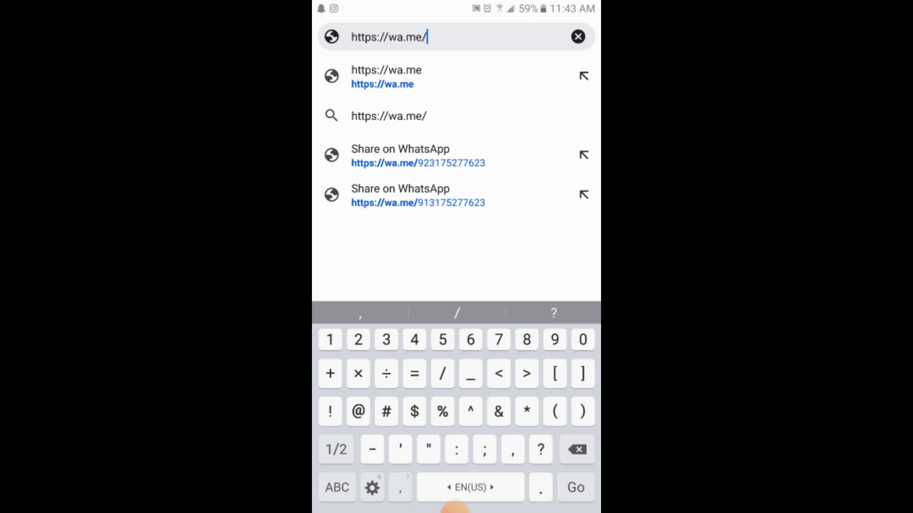
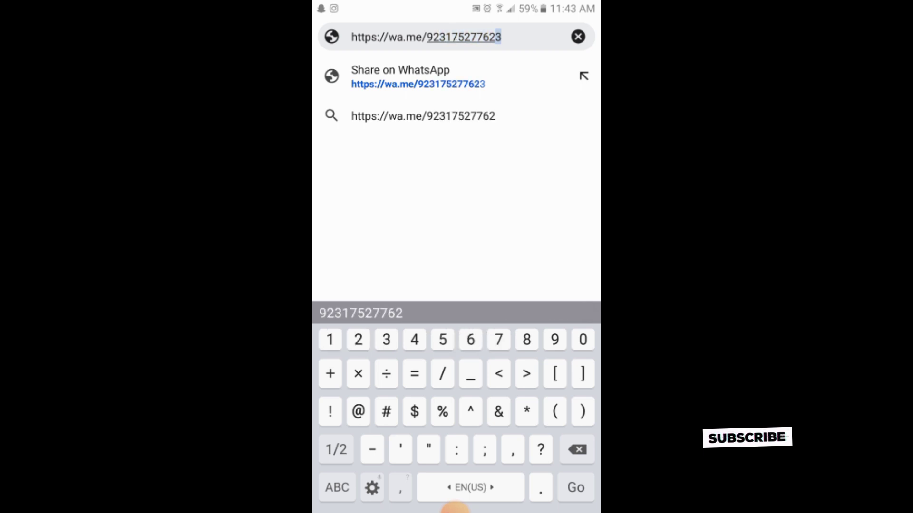
Visit the wa.me link and choose Continue to open the chat in WhatsApp.
{"action": "left_click", "coordinate": [576, 487]}
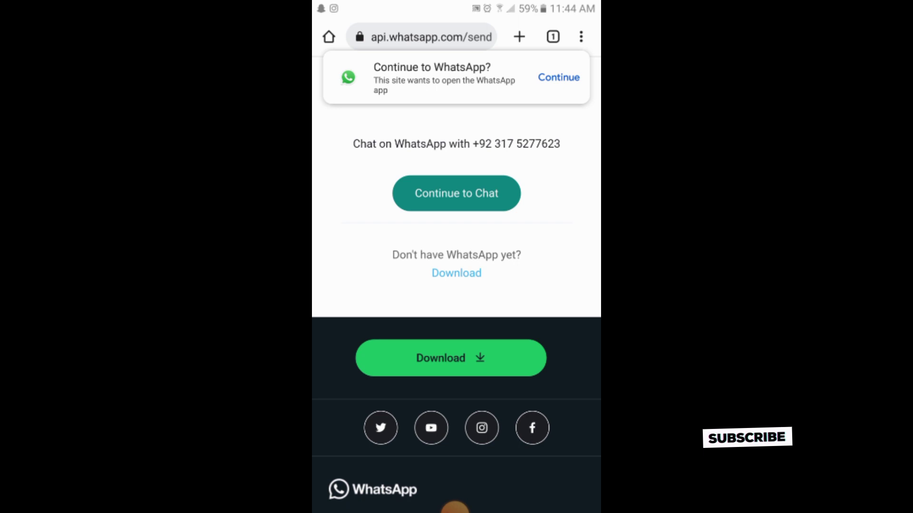
{"action": "left_click", "coordinate": [559, 77]}
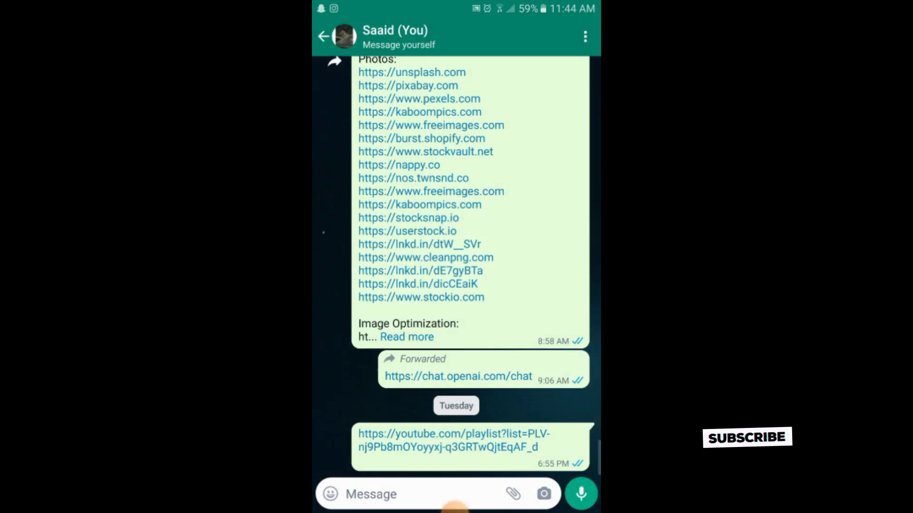
{"action": "scroll", "coordinate": [457, 279], "scroll_direction": "up", "scroll_amount": 2}
{"action": "scroll", "coordinate": [457, 278], "scroll_direction": "down", "scroll_amount": 2}
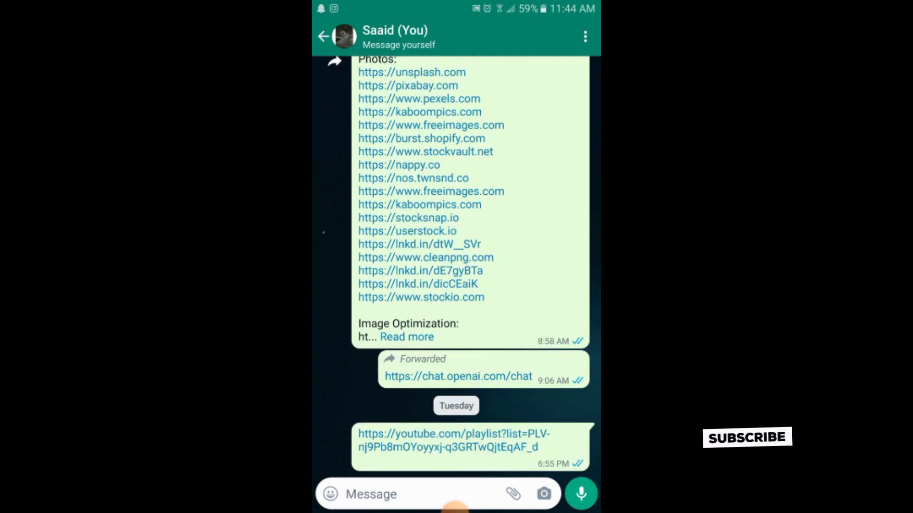